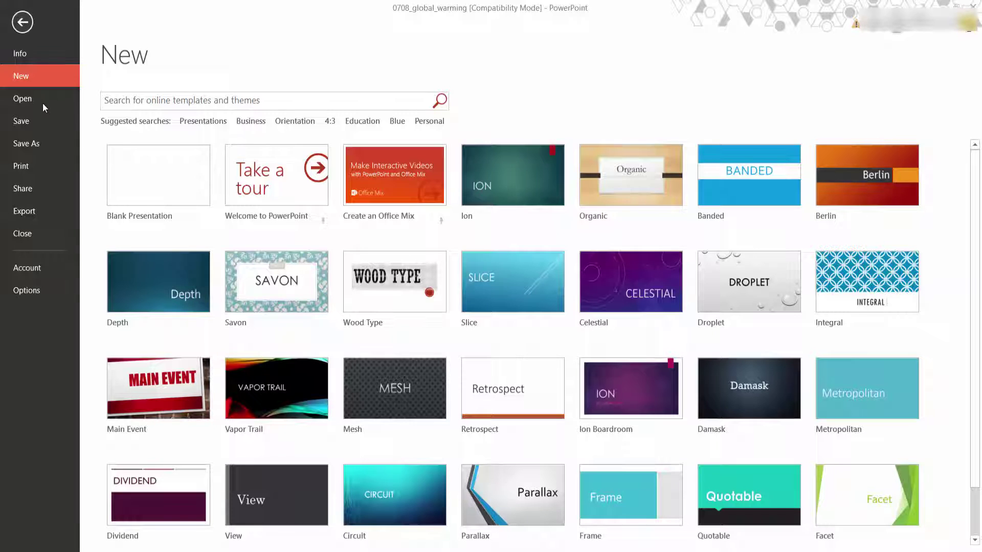
Open 0708_global_warming from the Recent Presentations list.
left_click(20, 100)
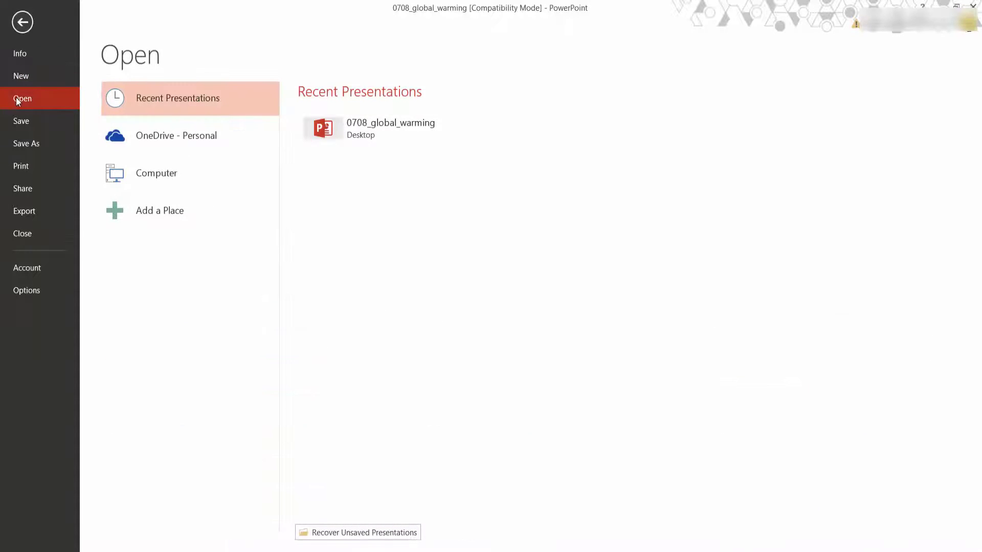
left_click(364, 129)
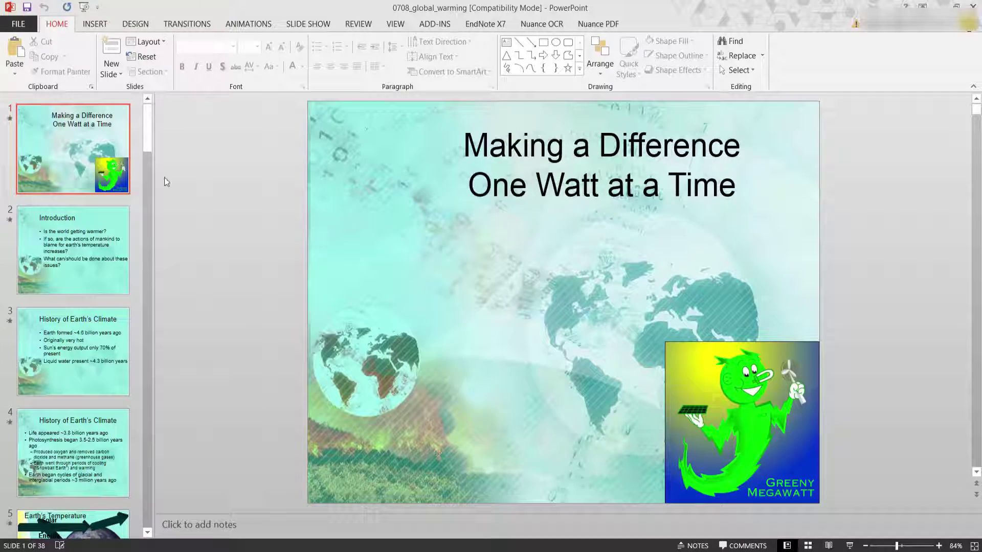
Browse to slide 3, return to the title slide, and send an Outline only handout to Word.
left_click(89, 241)
key("Down")
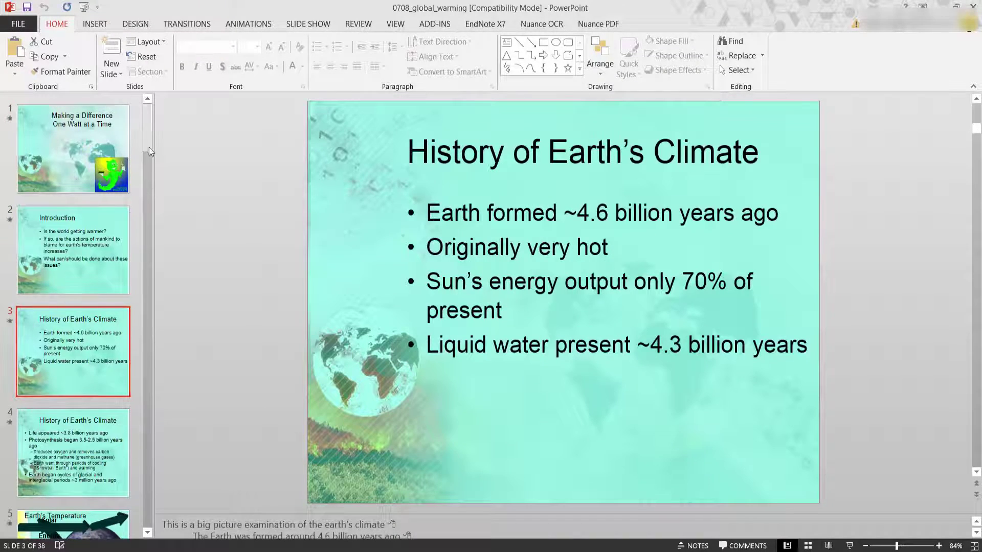
left_click_drag(150, 152, 148, 112)
left_click(90, 137)
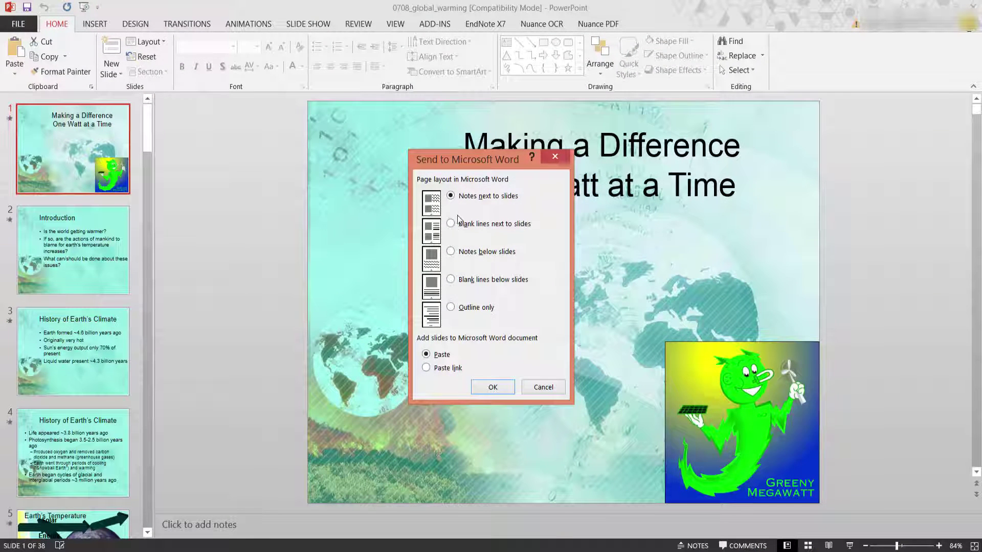
left_click(452, 308)
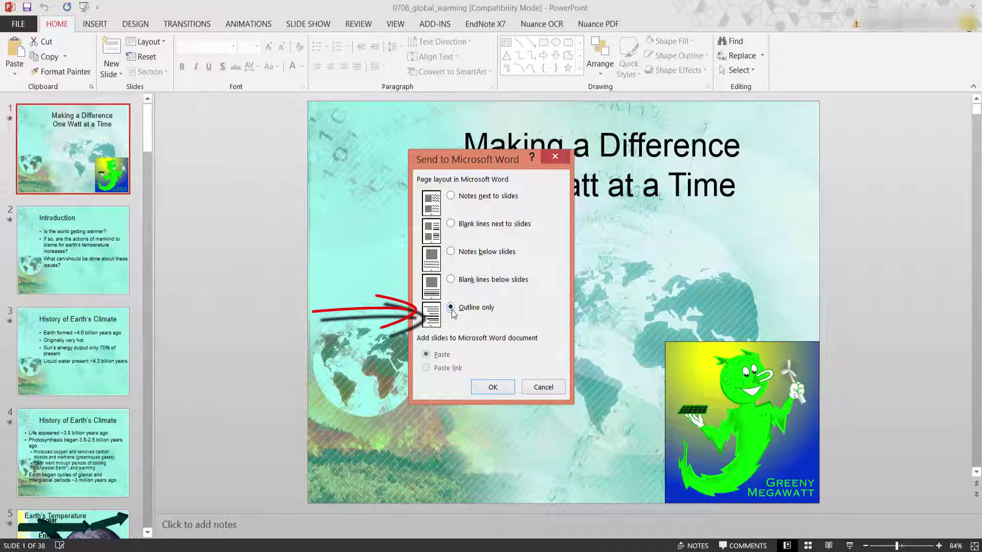
left_click(491, 389)
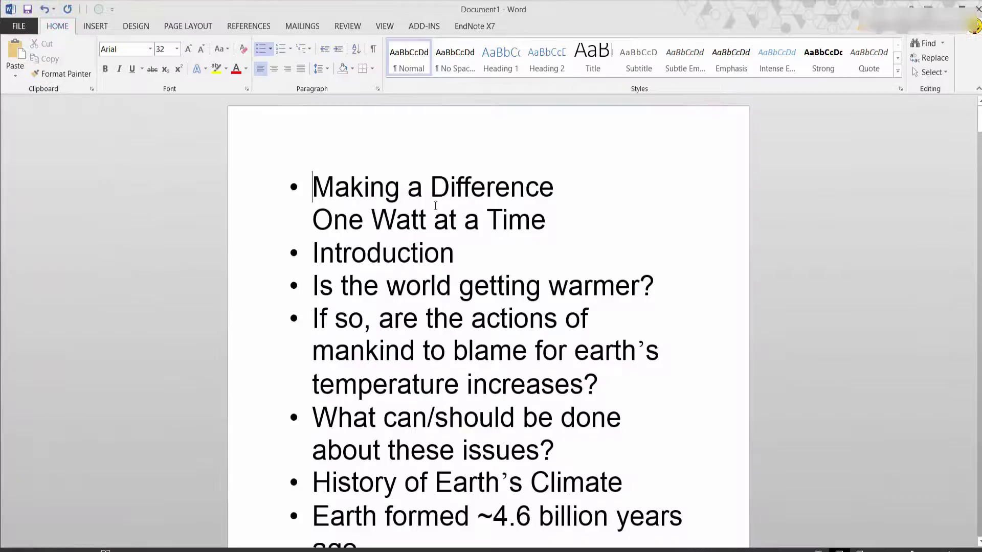
Scroll the Word outline and give 'Is the world getting warmer?' a yellow highlight.
left_click(979, 118)
mouse_move(979, 119)
left_mouse_down()
mouse_move(979, 509)
mouse_move(979, 101)
left_mouse_up()
left_click_drag(313, 286, 668, 286)
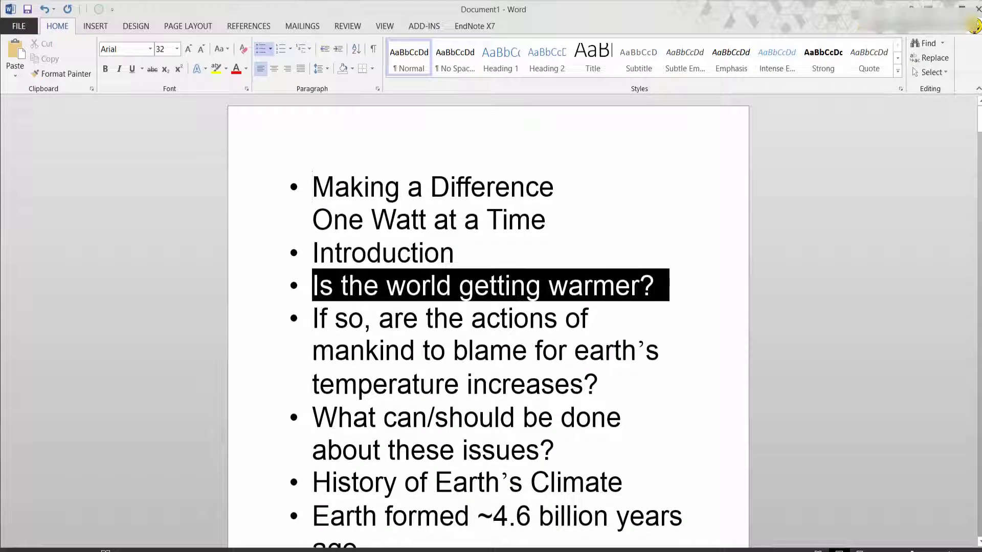
left_click(217, 70)
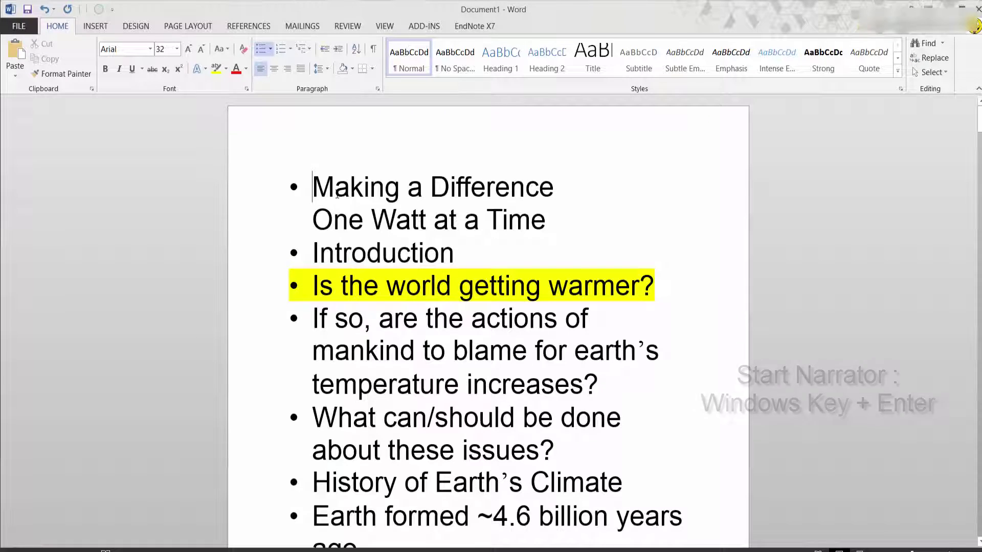
Start Narrator, have it read the Word outline from the top, then stop it.
key("super+Return")
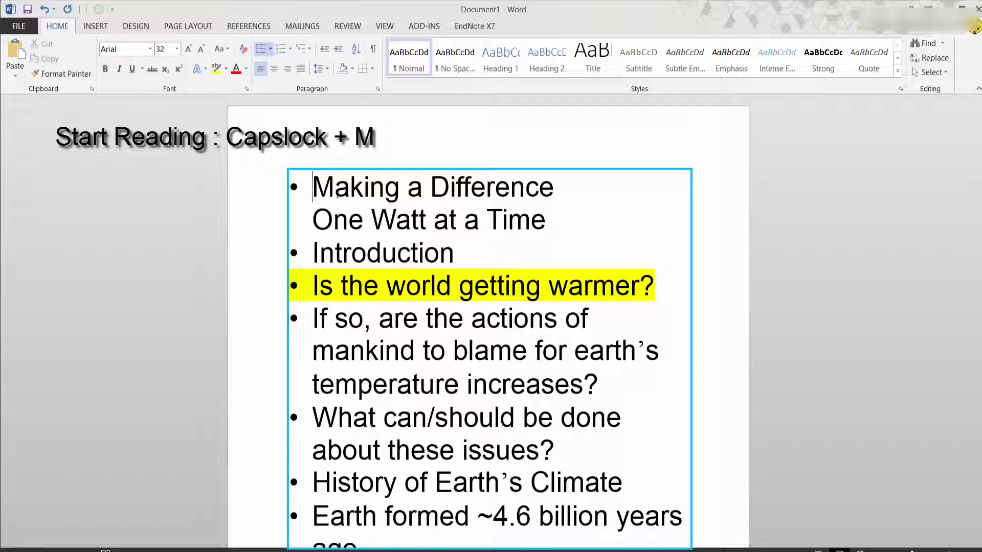
key("Caps_Lock+m")
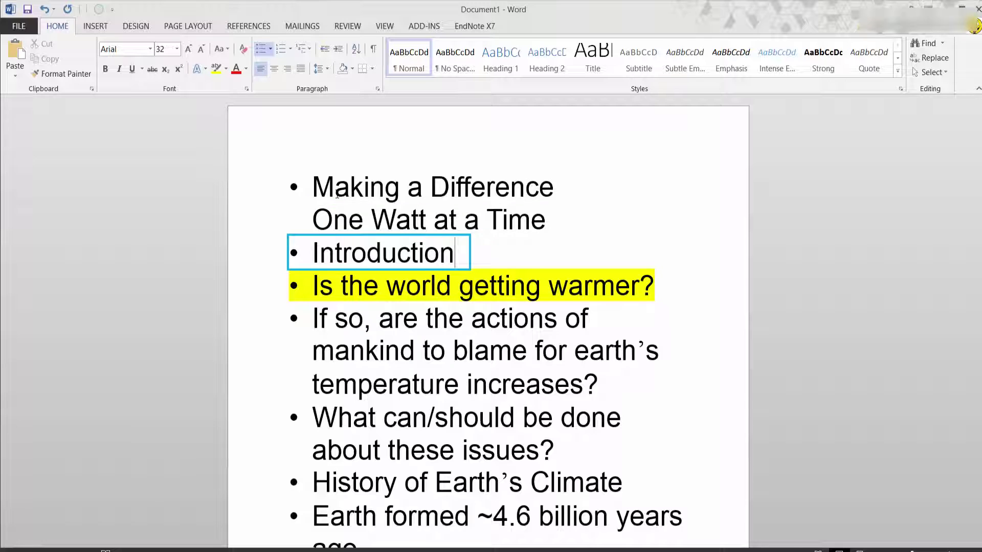
key("ctrl")
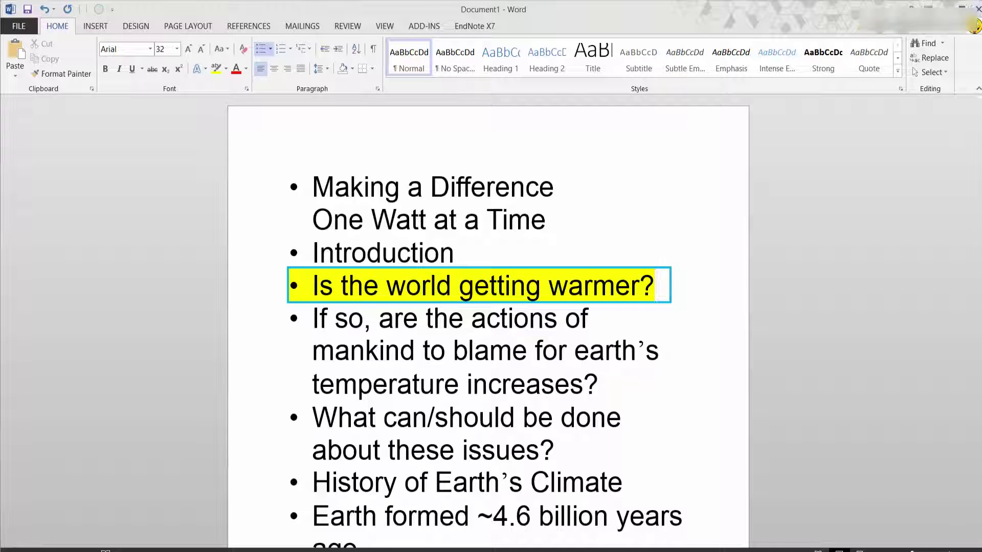
Close the Word outline without saving, exit Narrator, and show the presentation's Info page.
left_click(979, 9)
left_click(491, 311)
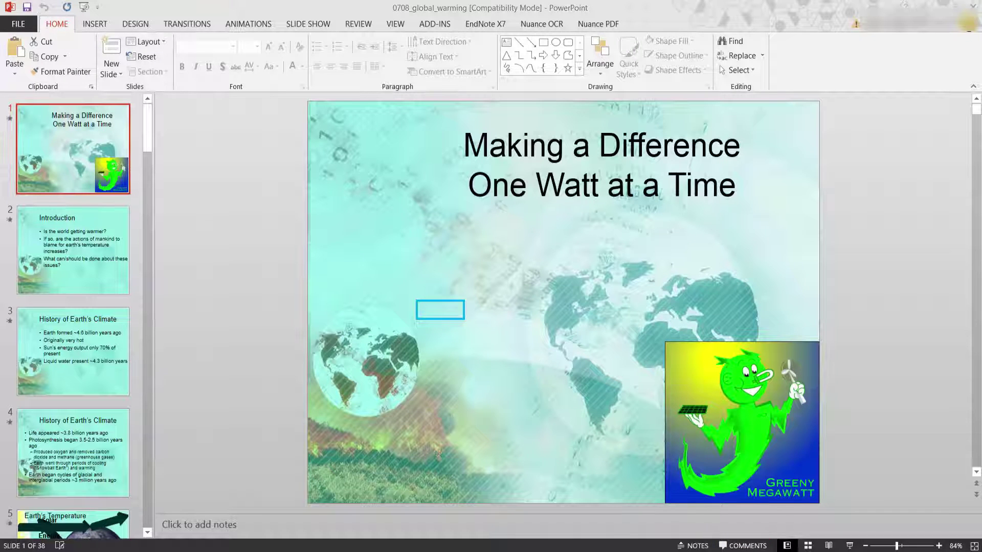
key("super+Return")
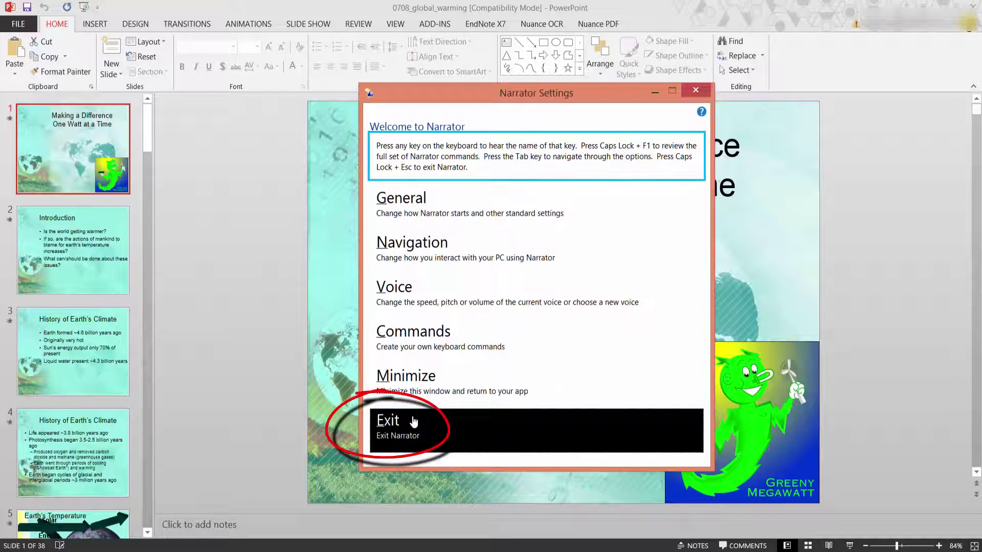
left_click(414, 421)
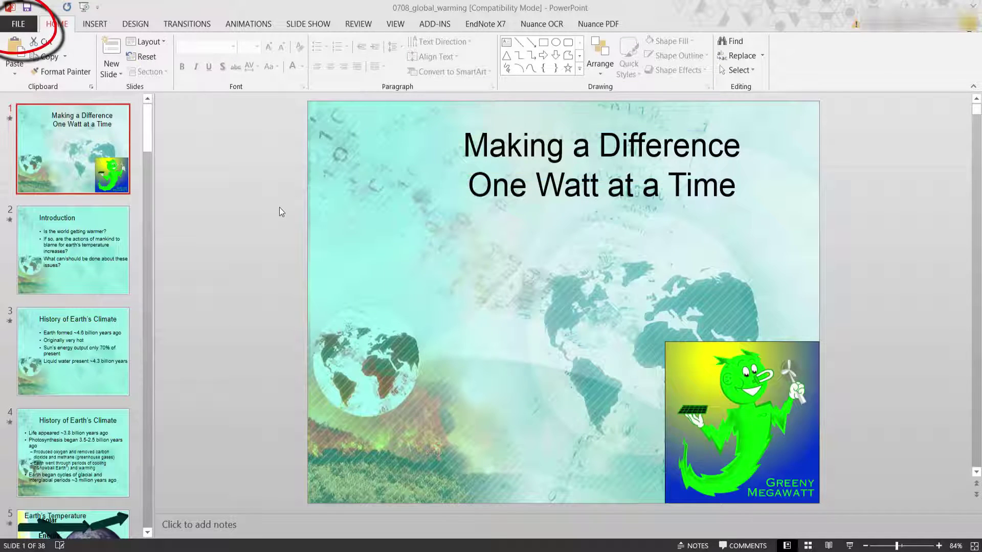
left_click(19, 26)
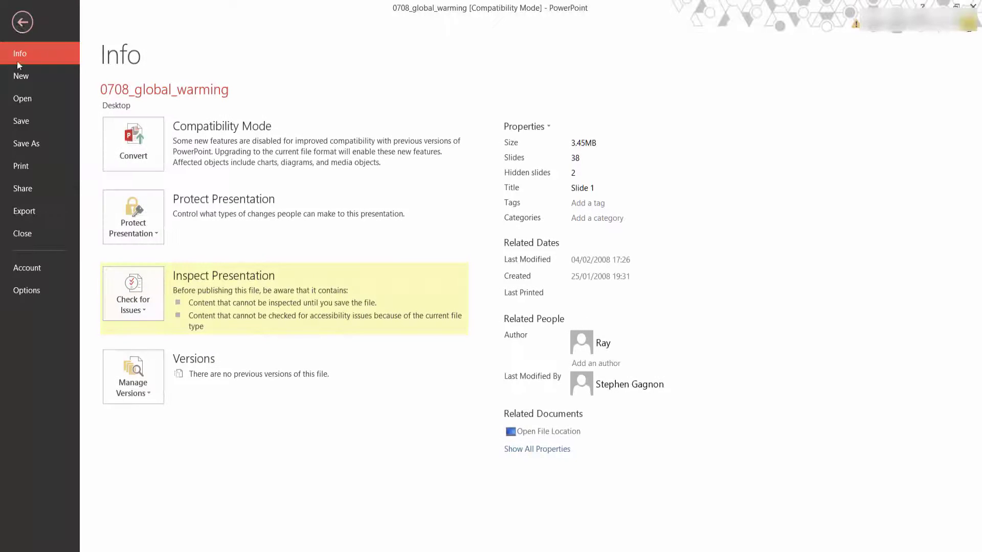
Set up Export > Create a Video with Internet & DVD quality and 07.00 seconds per slide.
left_click(24, 211)
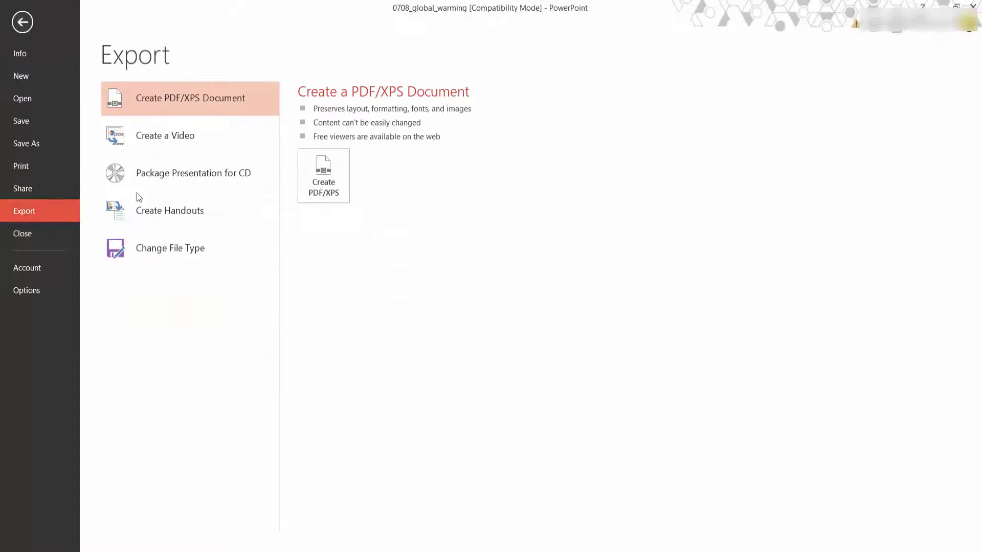
left_click(159, 144)
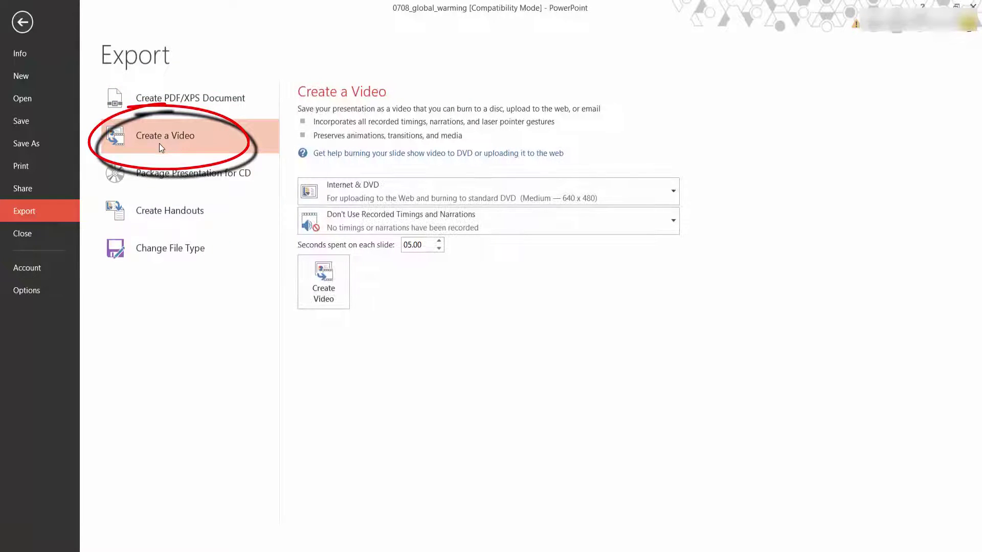
left_click(416, 195)
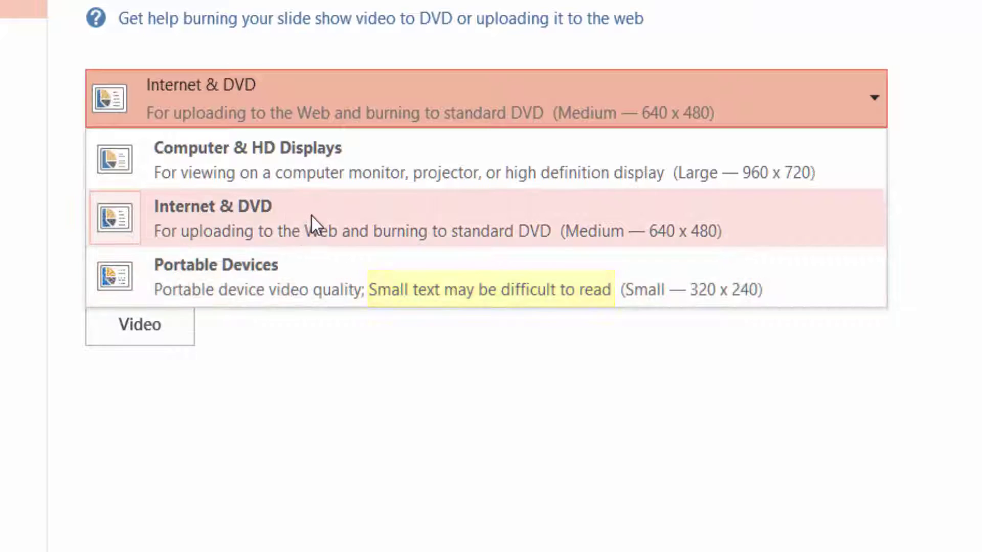
left_click(311, 216)
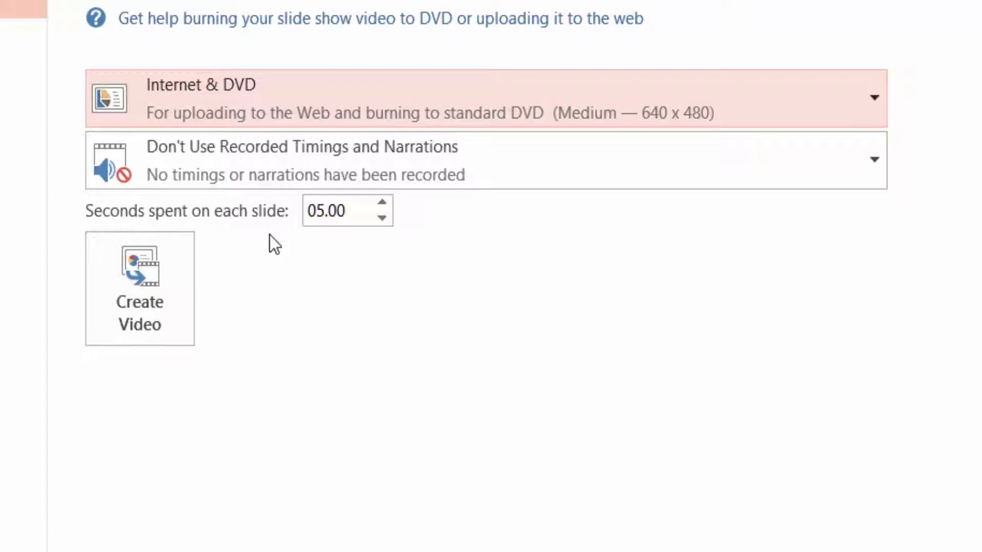
left_click(384, 199)
left_click(383, 199)
left_click(383, 199)
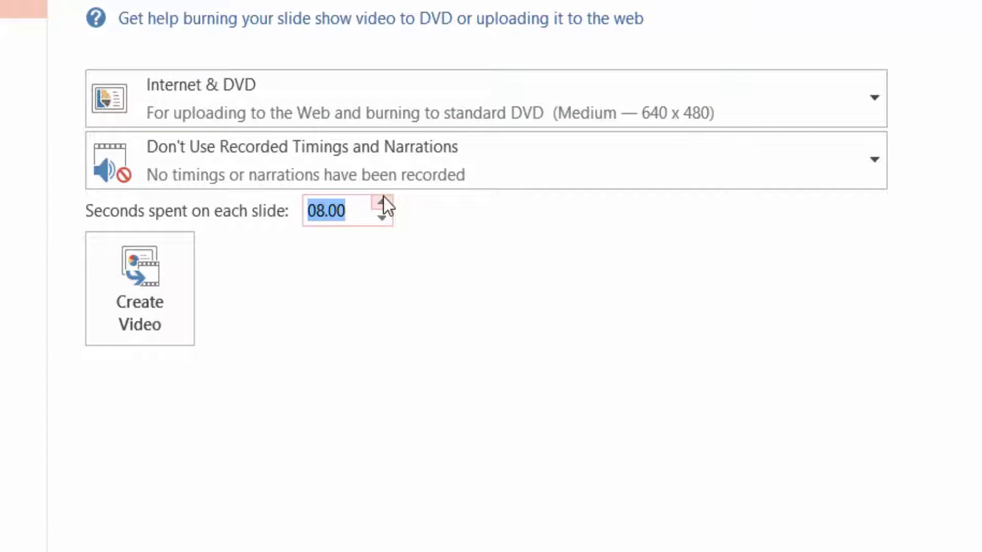
left_click(385, 219)
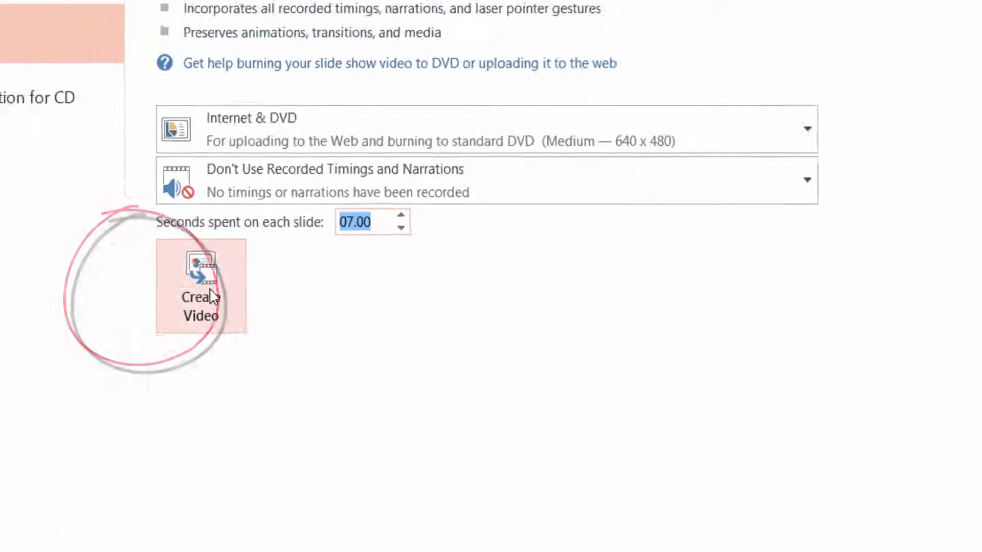
Save the video as MPEG-4 file 0708_global_warming.mp4 on the Desktop.
left_click(214, 297)
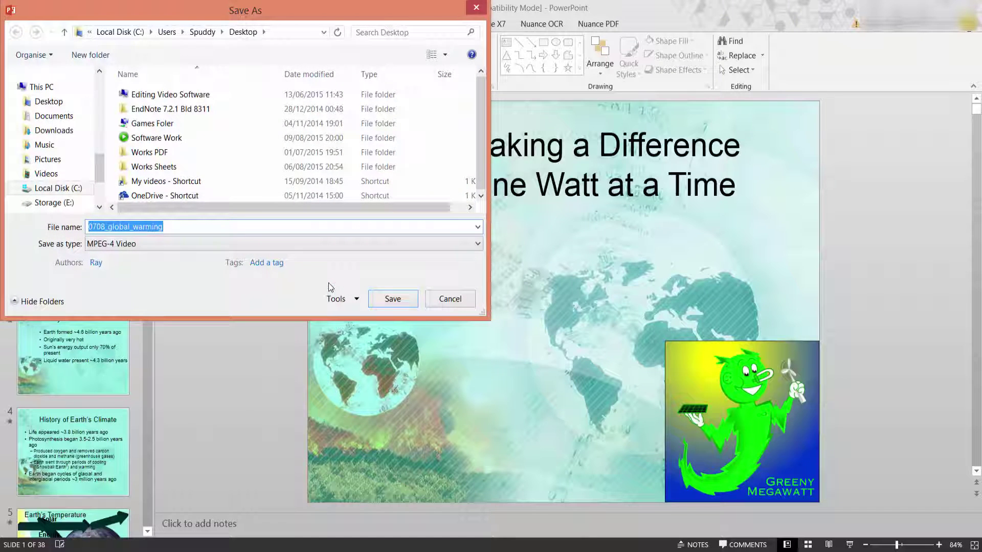
left_click(65, 103)
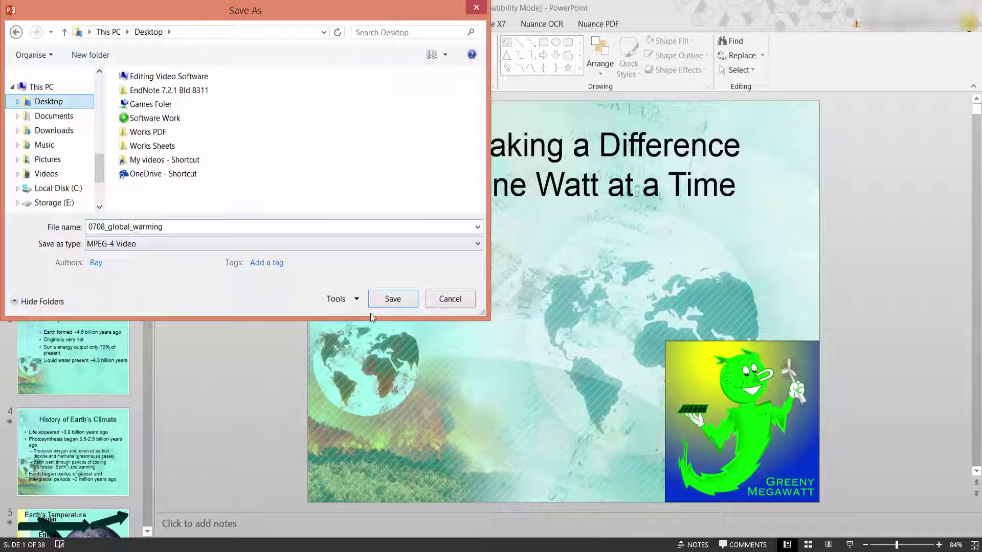
left_click(391, 299)
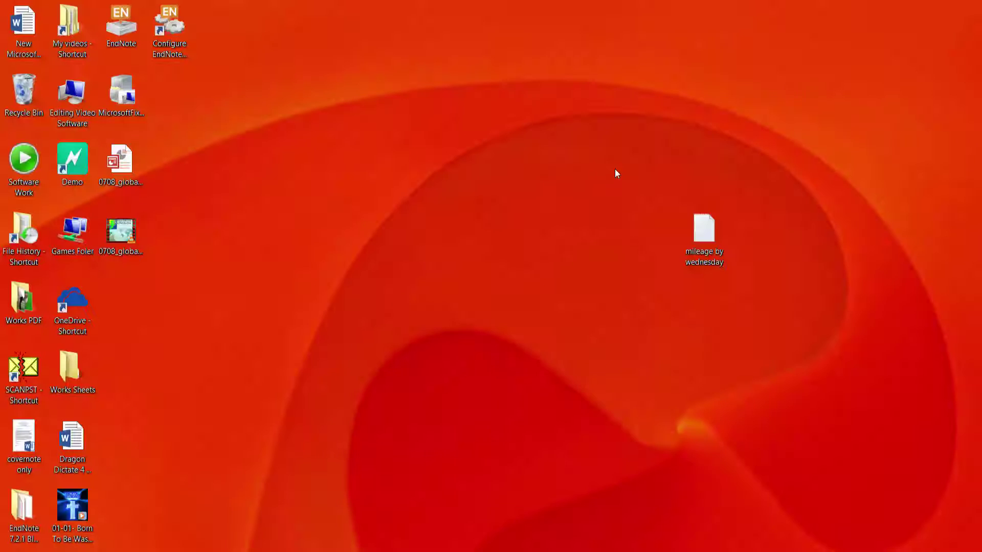
Play 0708_global_warming.mp4 from the desktop icon in VLC.
left_click(122, 231)
double_click(123, 234)
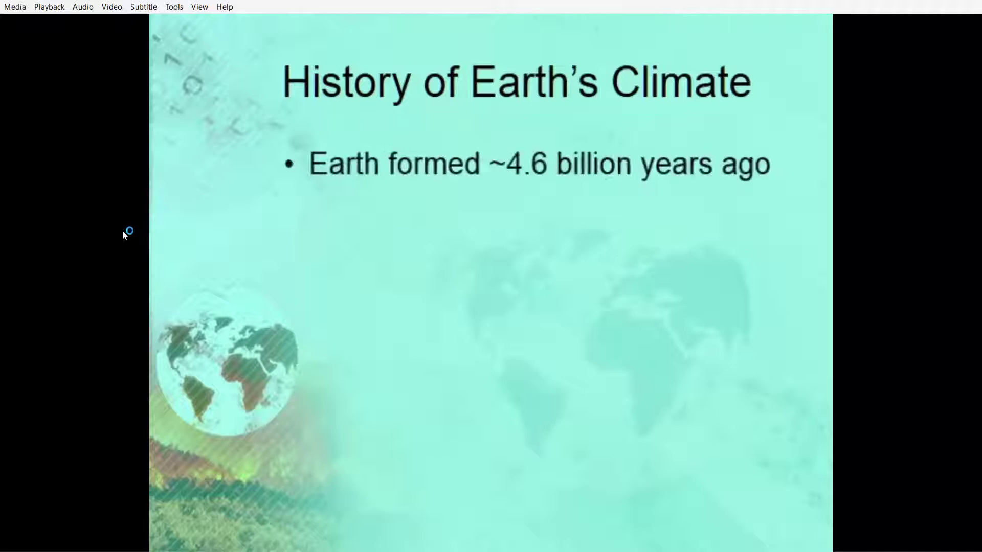
Quit VLC from its Media menu.
left_click(11, 7)
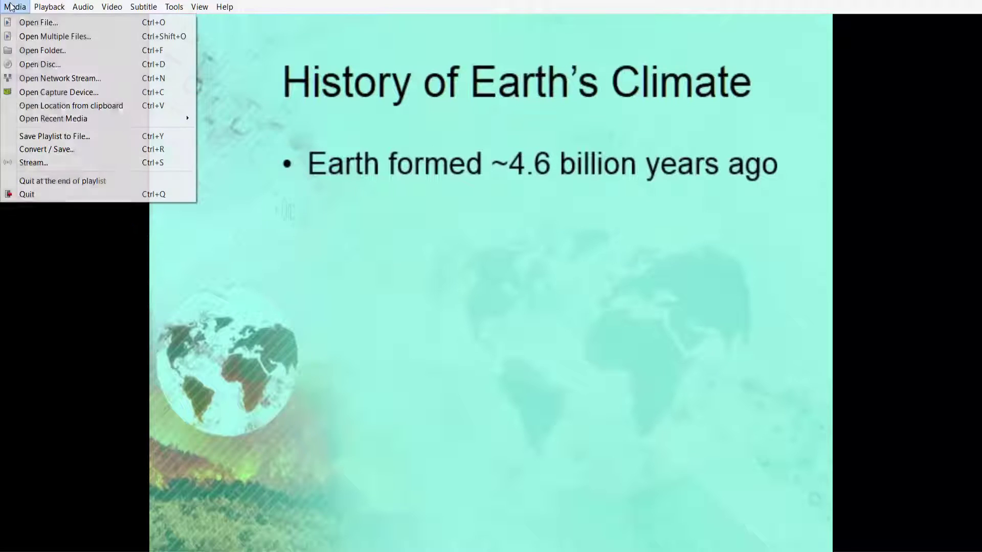
left_click(27, 194)
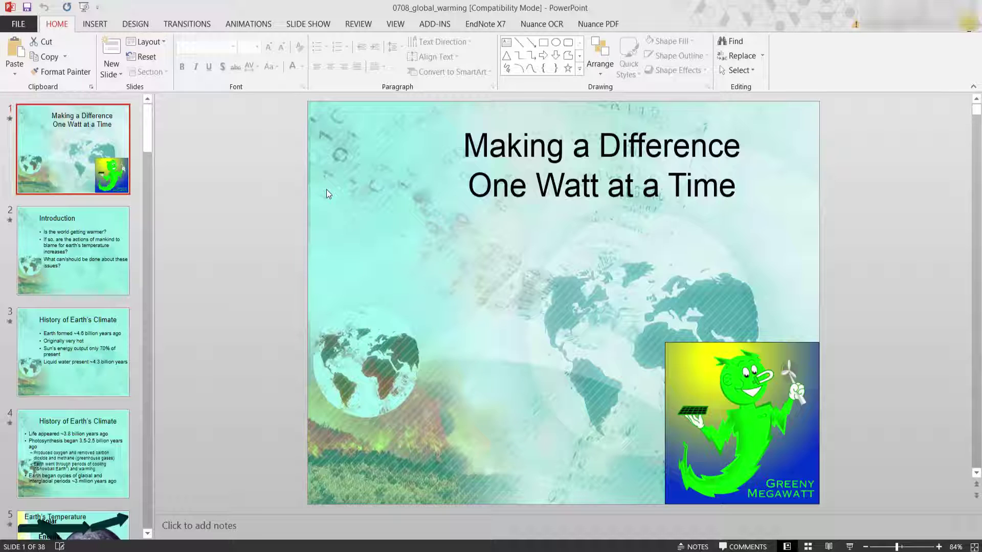
Reach the Package for CD dialog through File > Export > Package Presentation for CD.
left_click(27, 23)
left_click(39, 211)
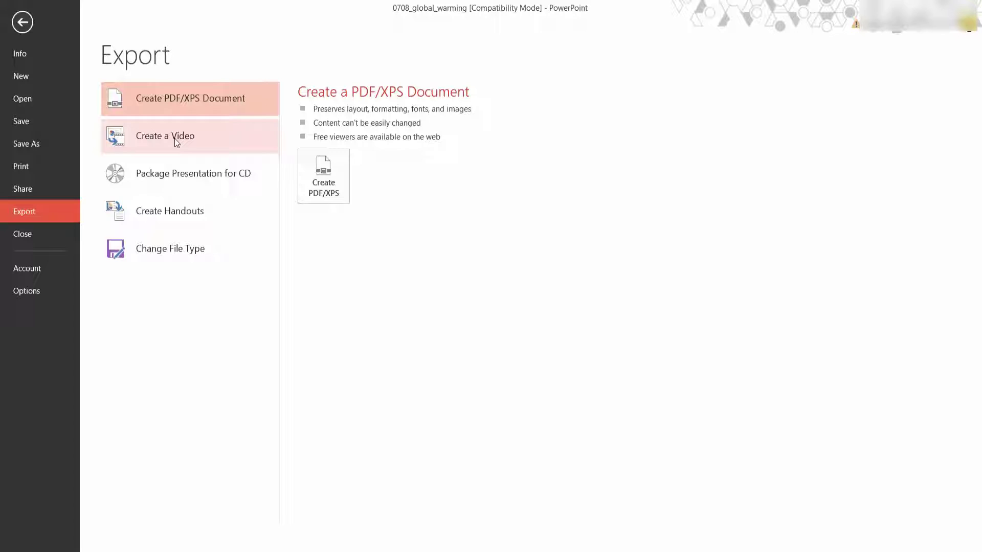
left_click(177, 181)
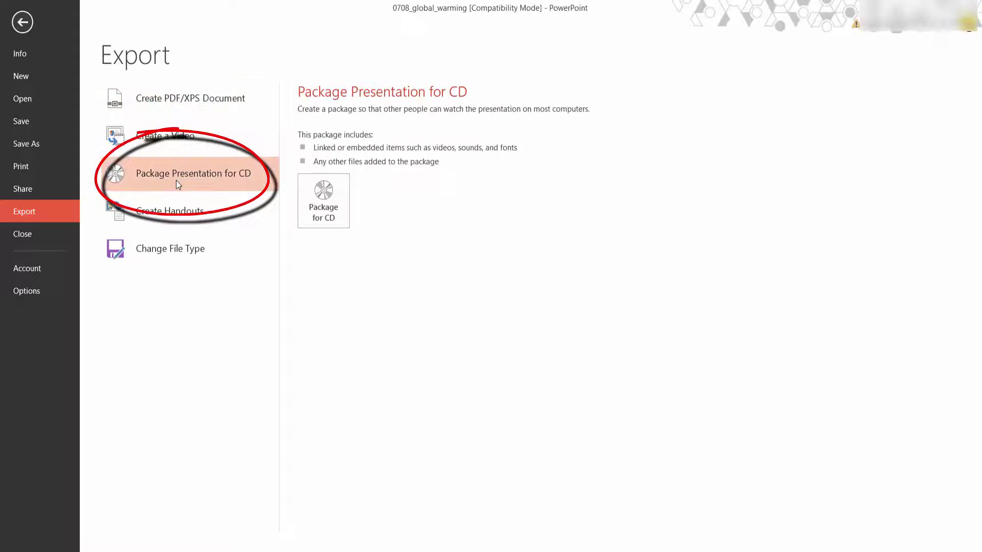
left_click(323, 200)
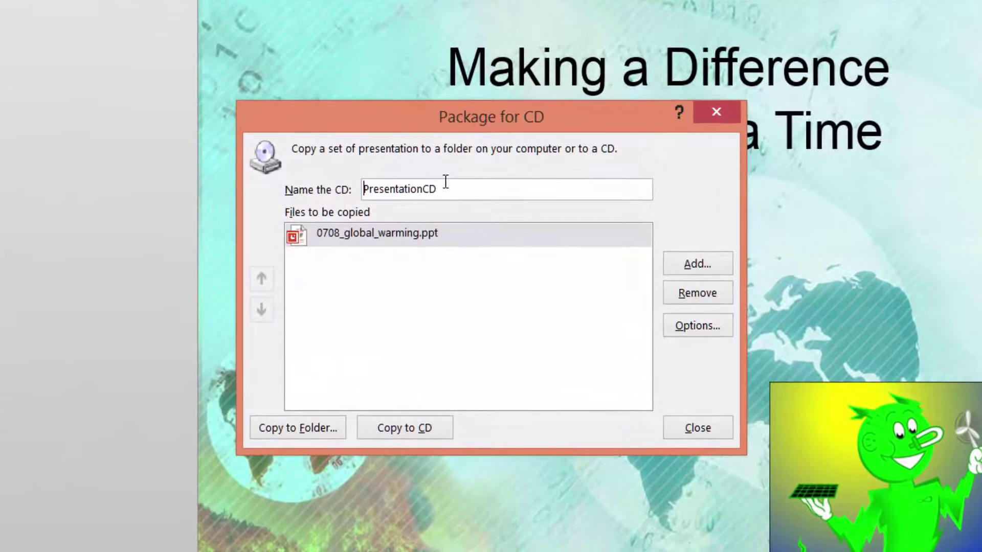
Copy the PresentationCD package with linked files to CD, dismiss the recording-device error, and close packaging.
key("Tab")
left_click(389, 429)
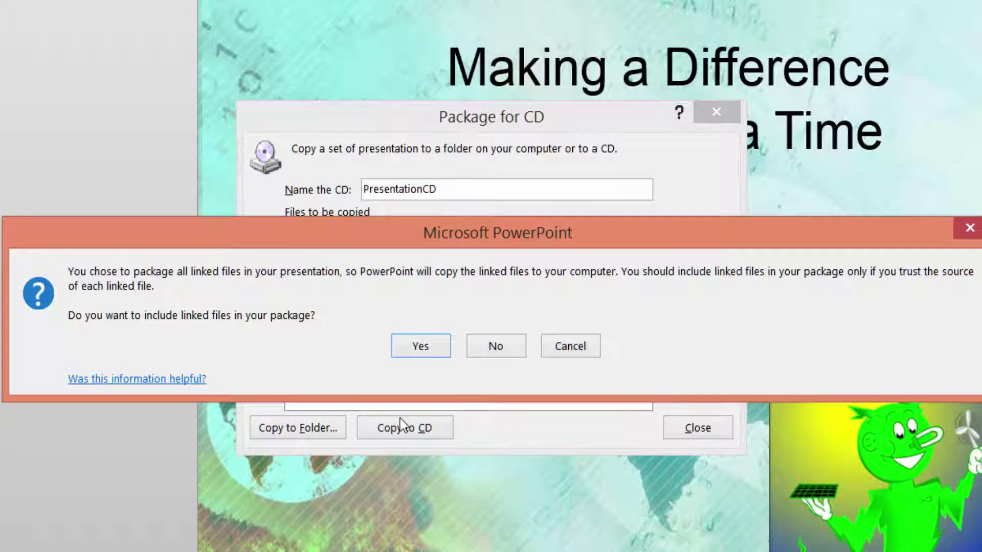
left_click(419, 347)
left_click(504, 335)
left_click(699, 428)
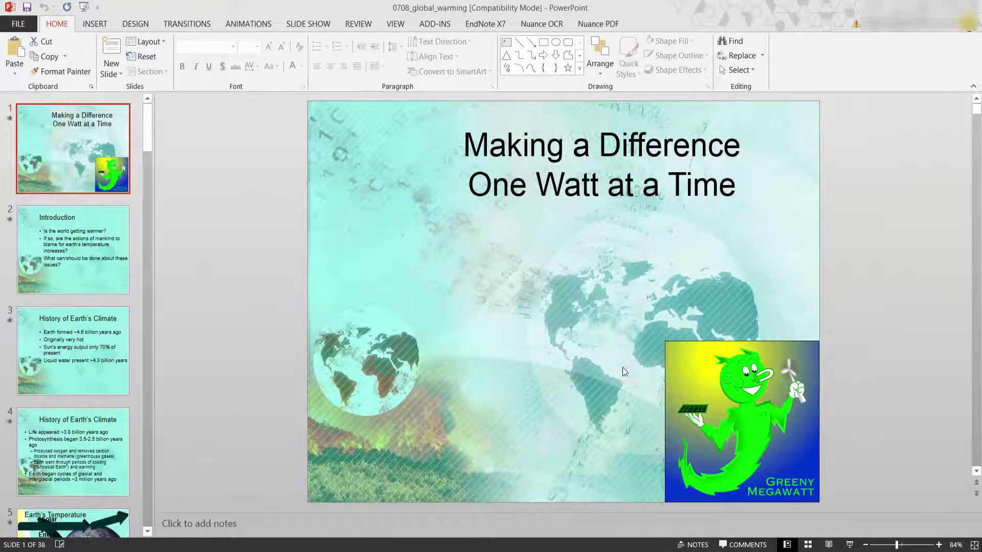
Go to File > Export > Create PDF/XPS Document to reach the Publish as PDF or XPS dialog.
left_click(12, 25)
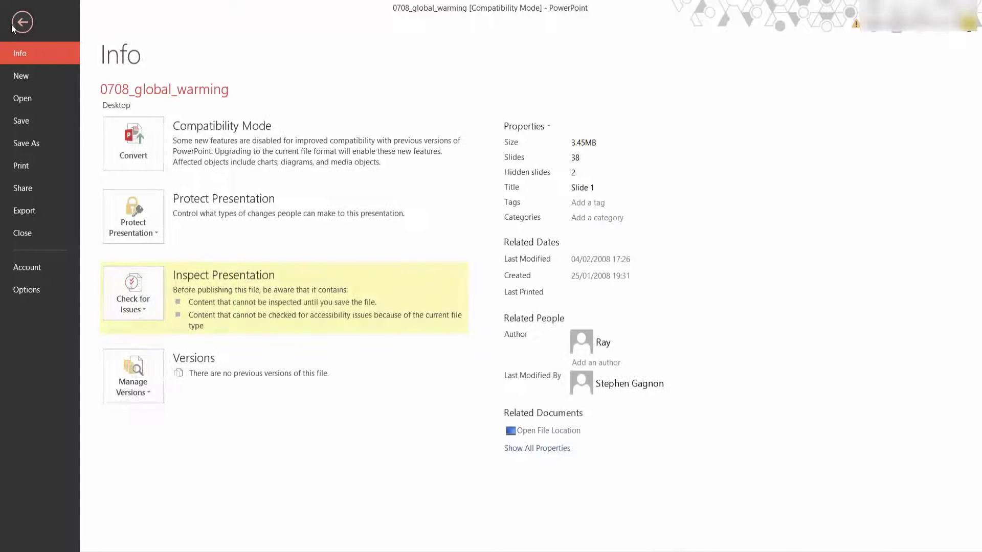
left_click(30, 212)
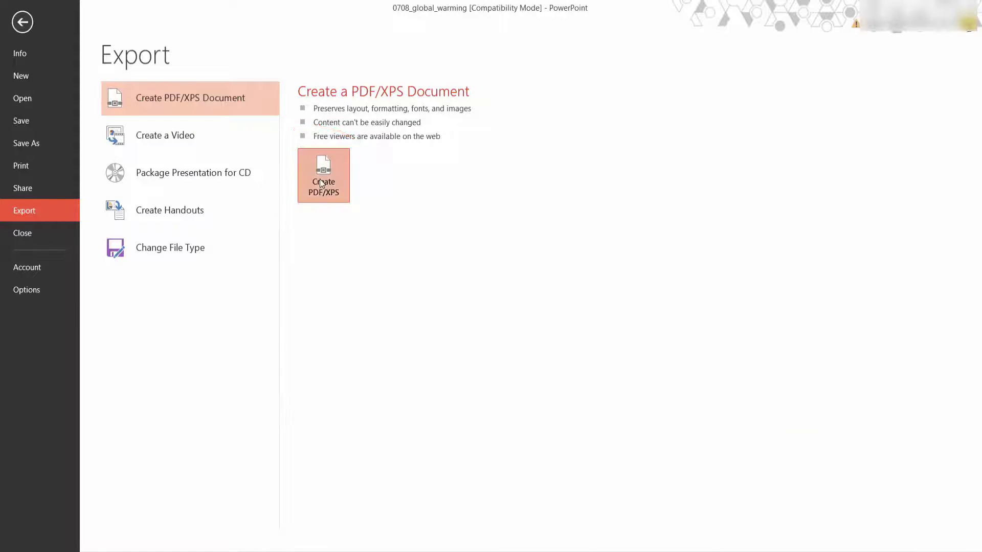
key("Escape")
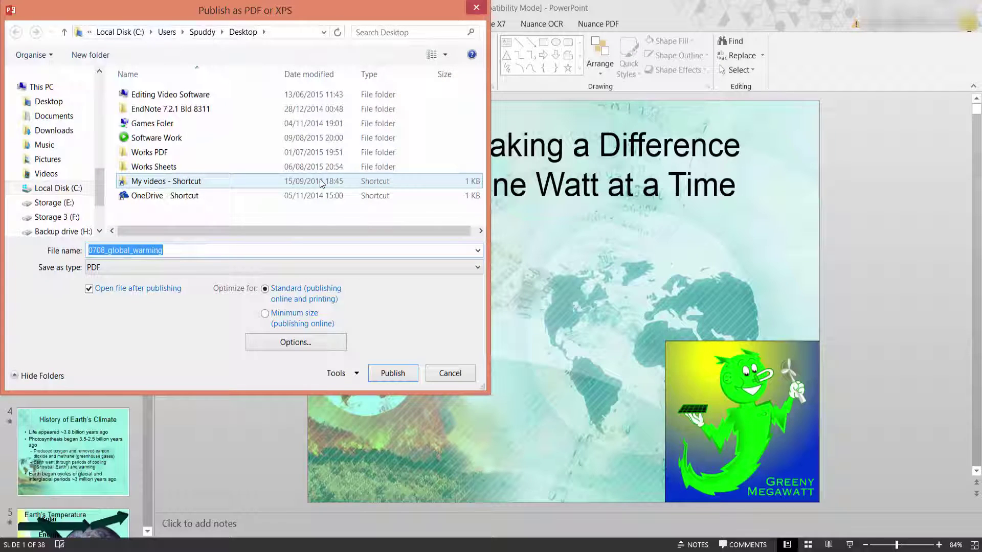
Publish 0708_global_warming to the Desktop with PDF as the output format, opening it afterwards.
left_click(59, 104)
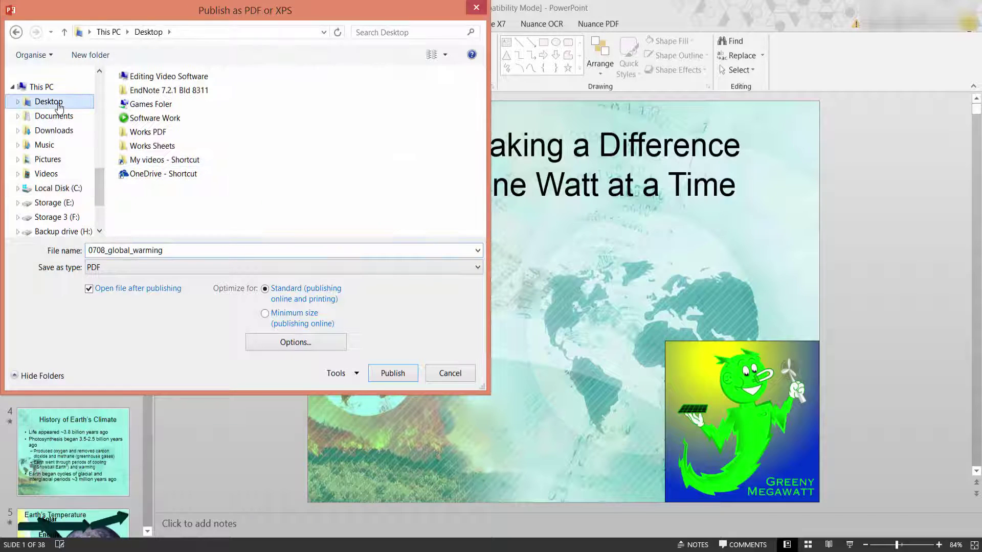
left_click(158, 269)
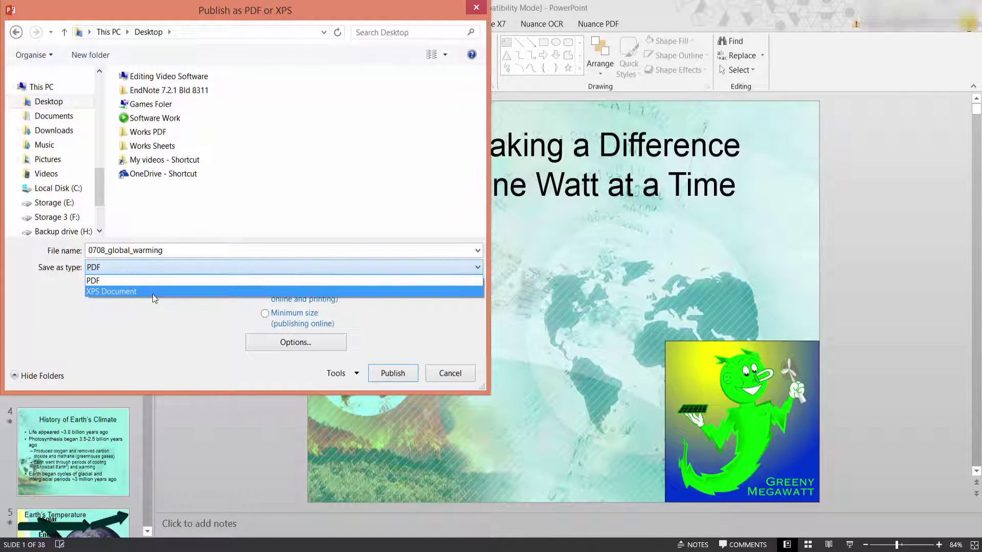
left_click(153, 294)
left_click(156, 265)
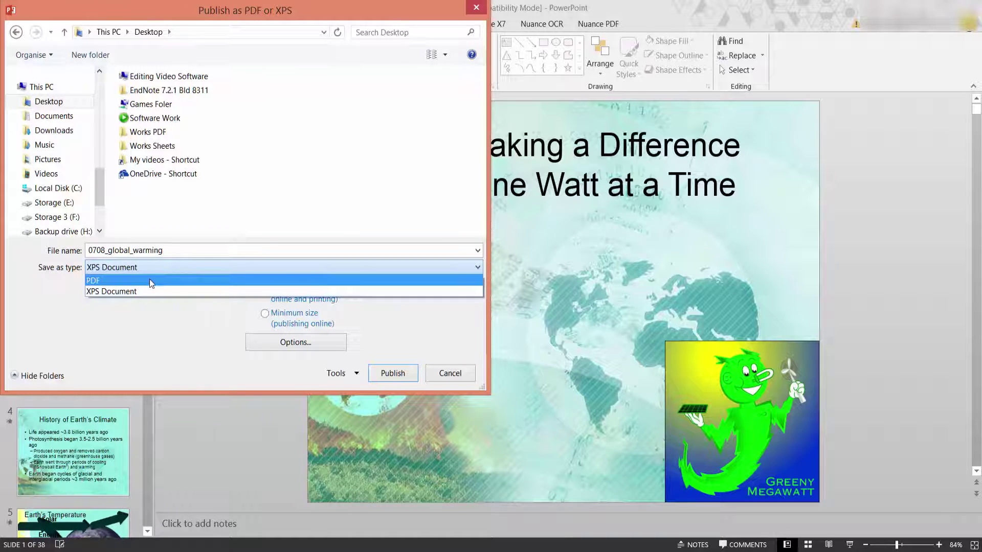
left_click(150, 279)
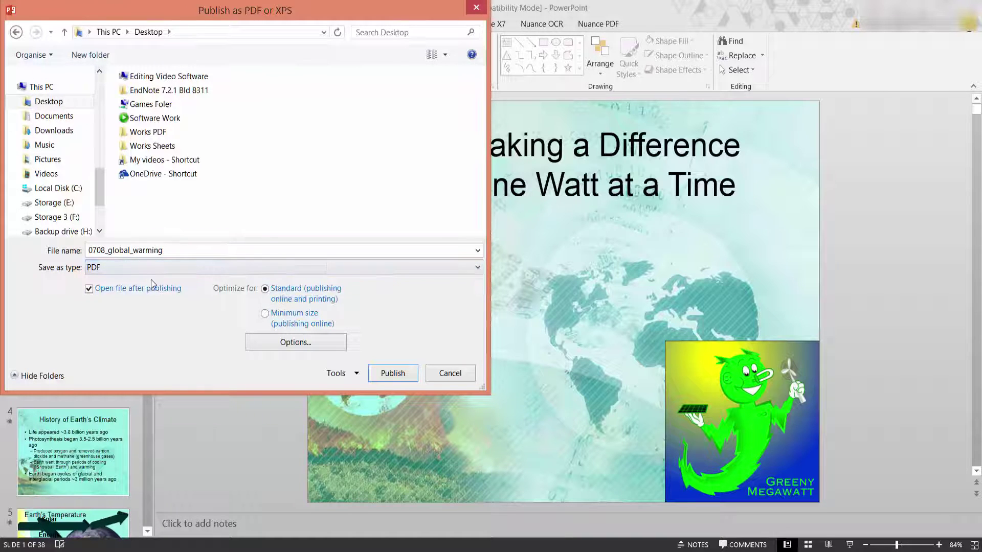
left_click(393, 373)
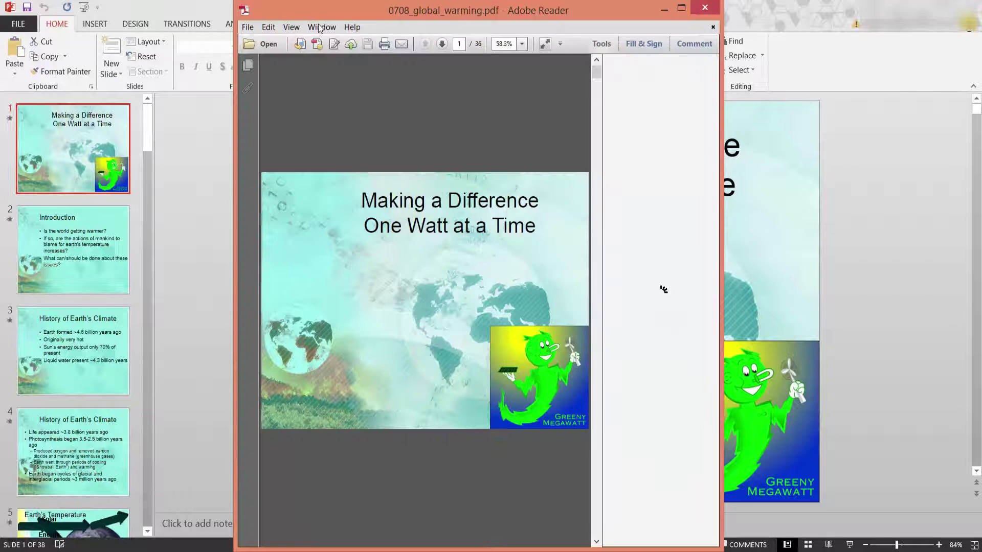
Maximize Adobe Reader and scroll down through the opening pages of the PDF.
left_click(682, 9)
scroll(333, 269, "down", 5)
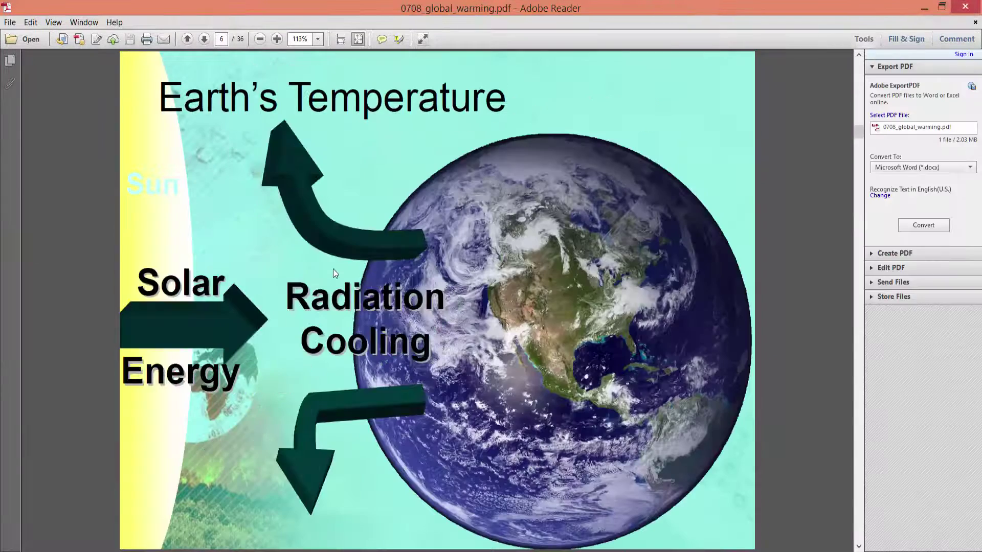
scroll(333, 270, "down", 4)
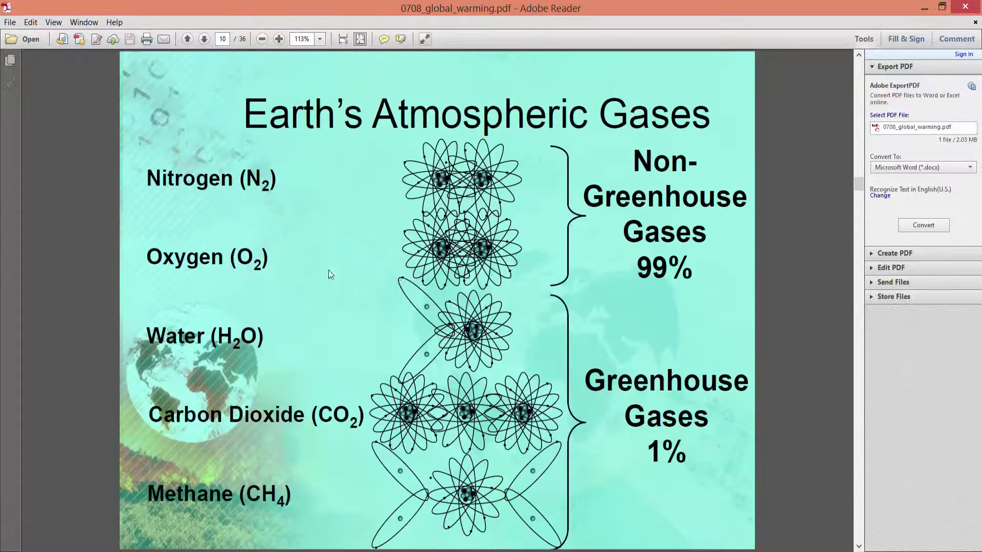
left_click_drag(862, 190, 862, 222)
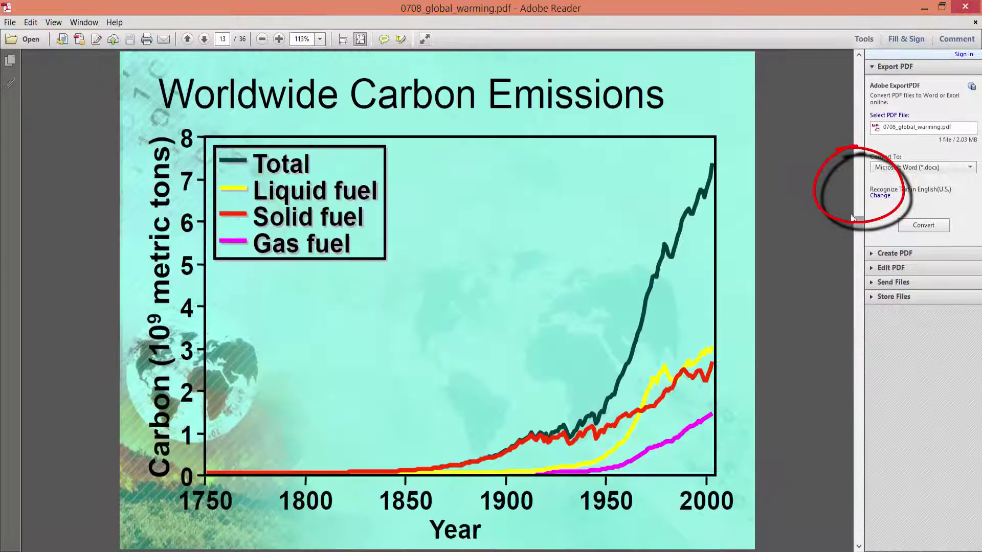
Page forward through the PDF slides to page 19.
left_click(204, 40)
left_click(203, 39)
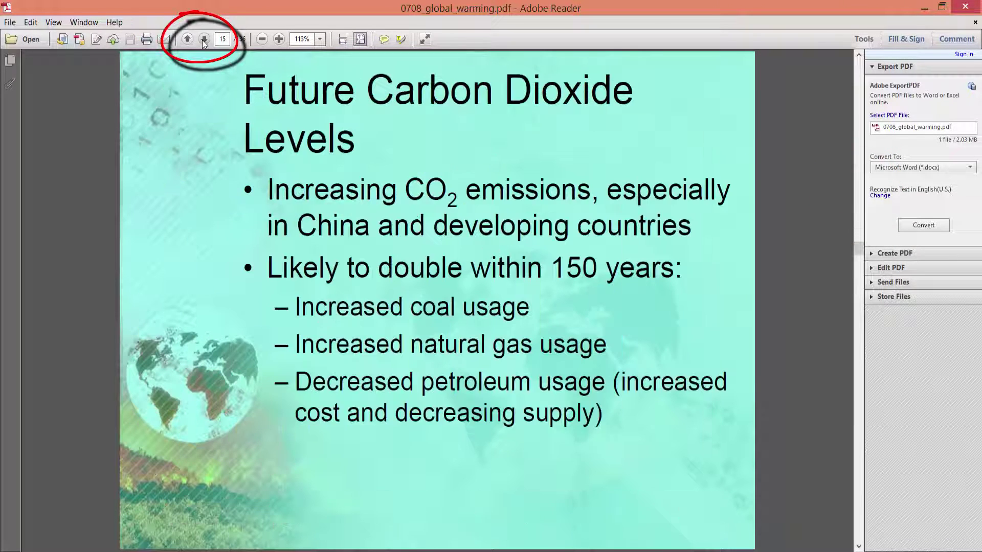
left_click(204, 40)
left_click(203, 40)
left_click(204, 40)
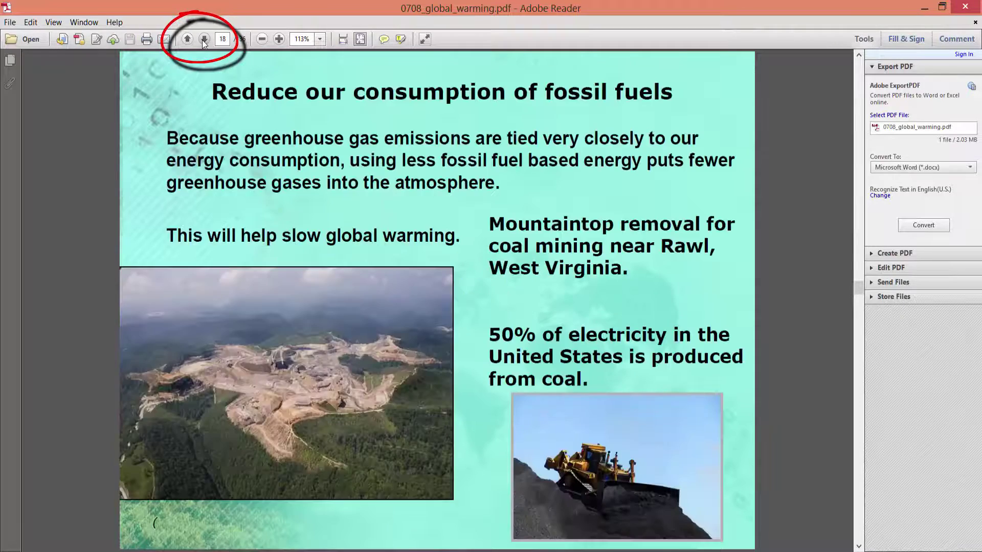
left_click(203, 40)
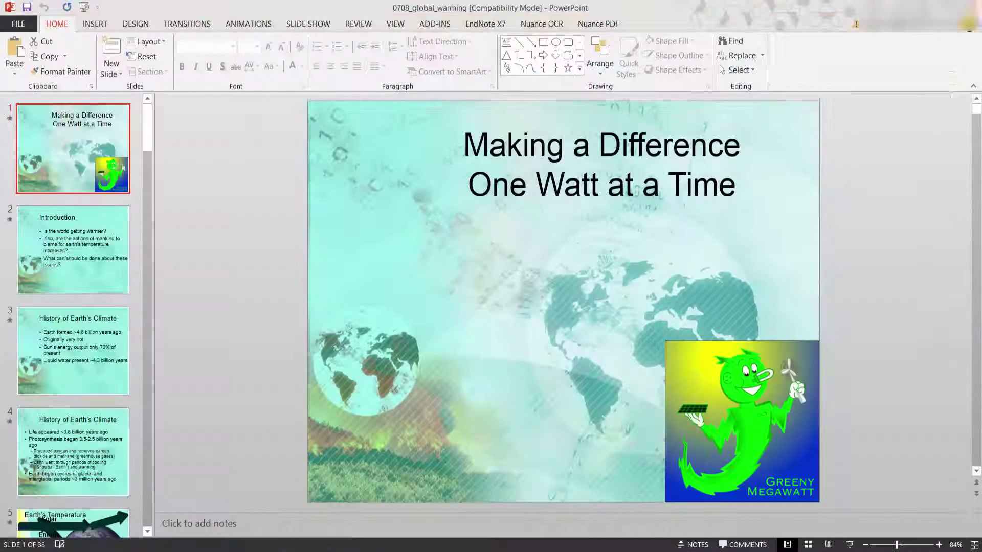
Show the Change File Type list of save formats under File > Export.
left_click(18, 24)
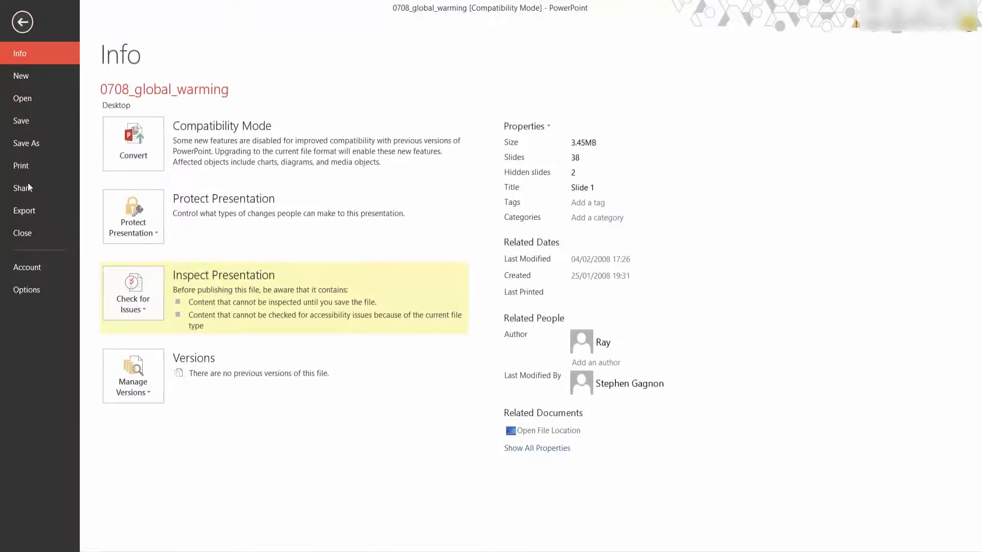
left_click(27, 210)
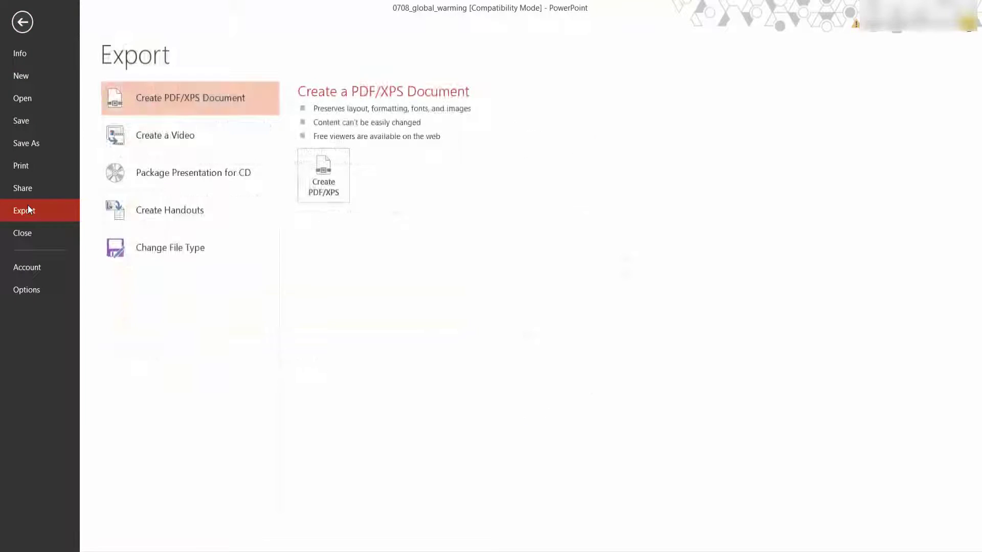
left_click(155, 248)
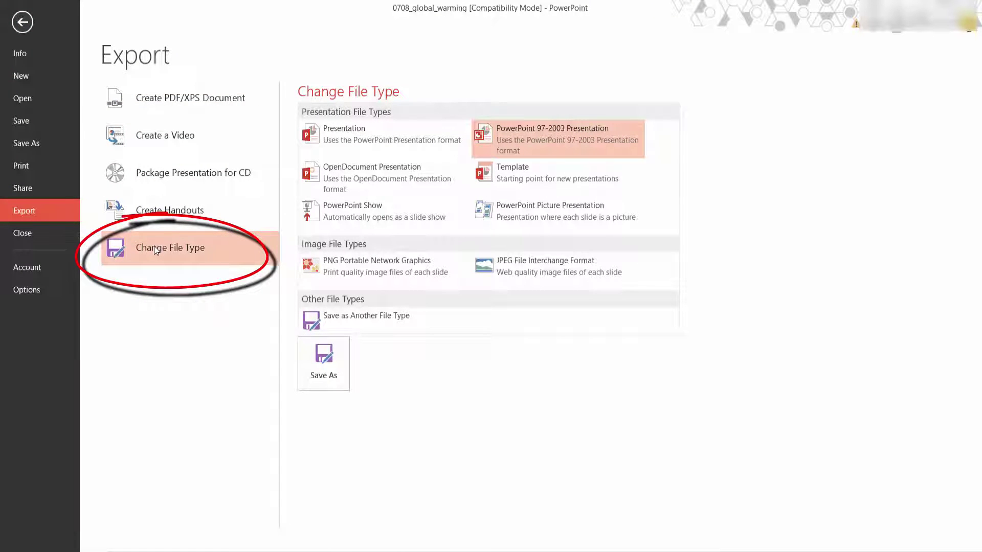